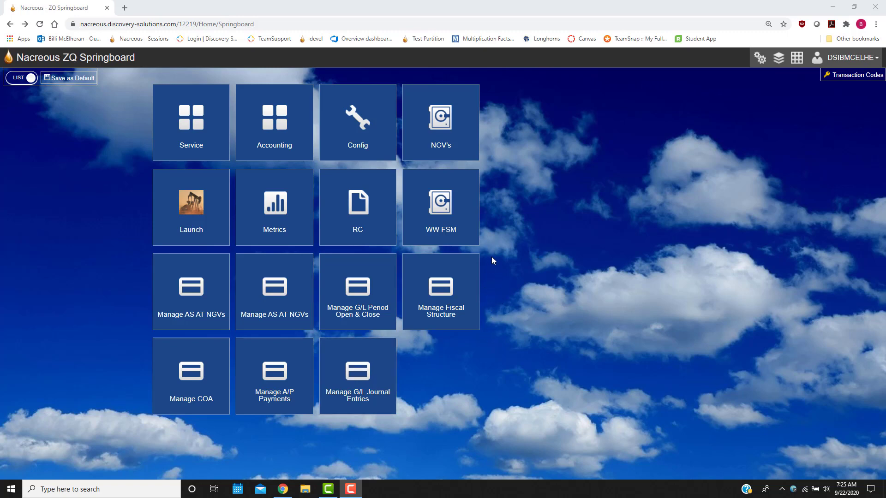
Open the Manage Fiscal Structure grid from the springboard.
click(443, 296)
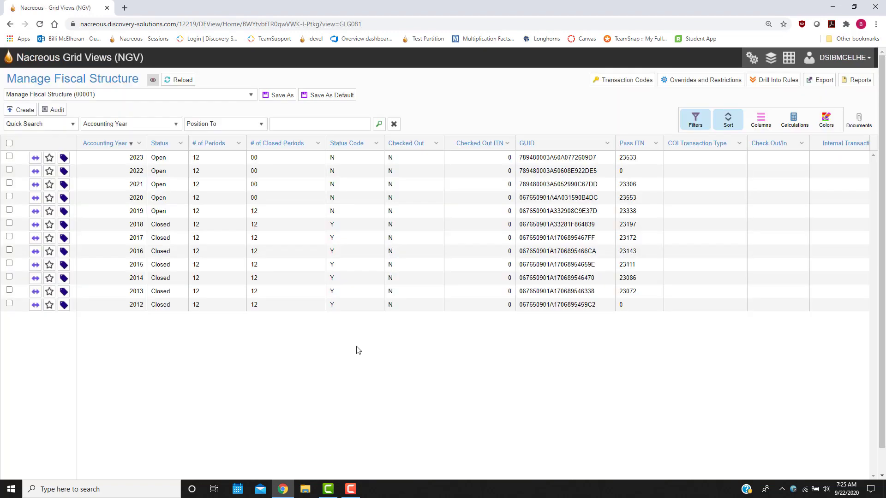
mouse_move(52, 79)
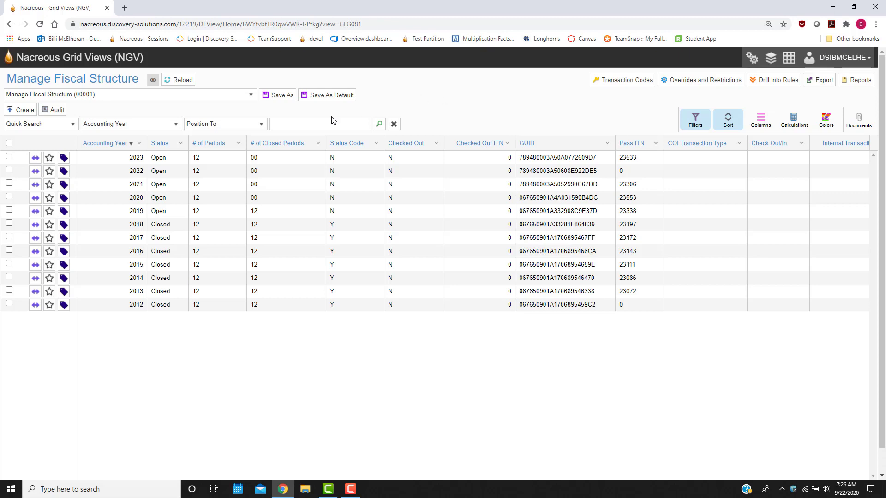
Try creating a fiscal year with period 01 described as April 2024 and ending 2023-04-30, and cancel the creation.
click(20, 111)
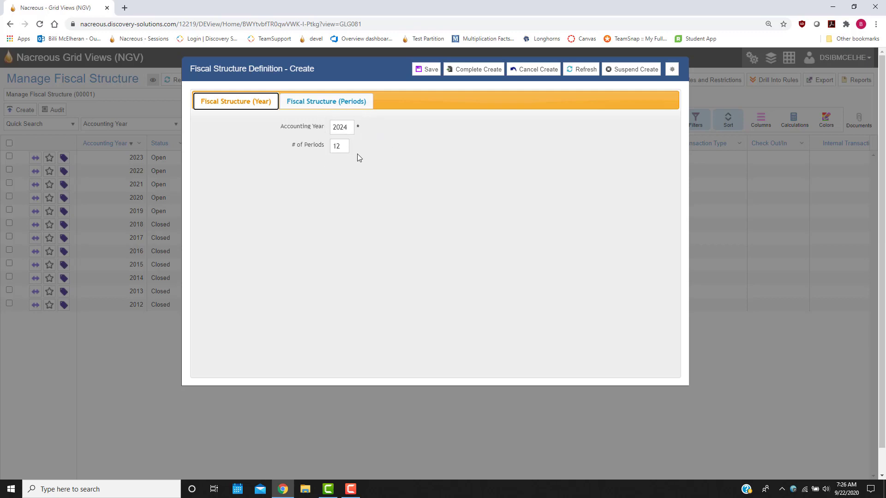
click(348, 108)
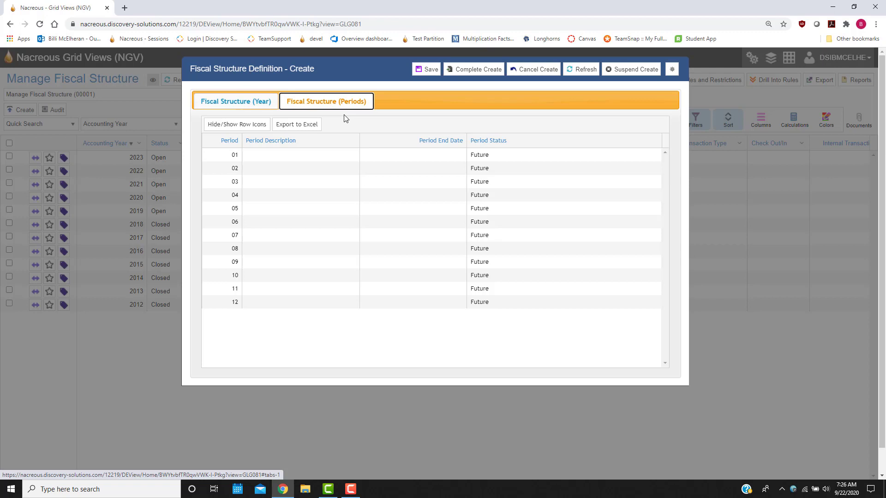
click(260, 155)
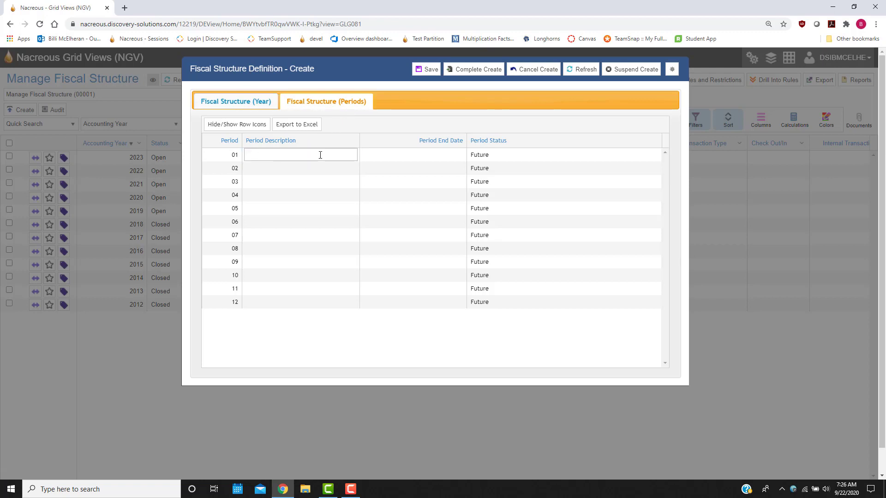
text(April 2024)
key(Tab)
text(20230430)
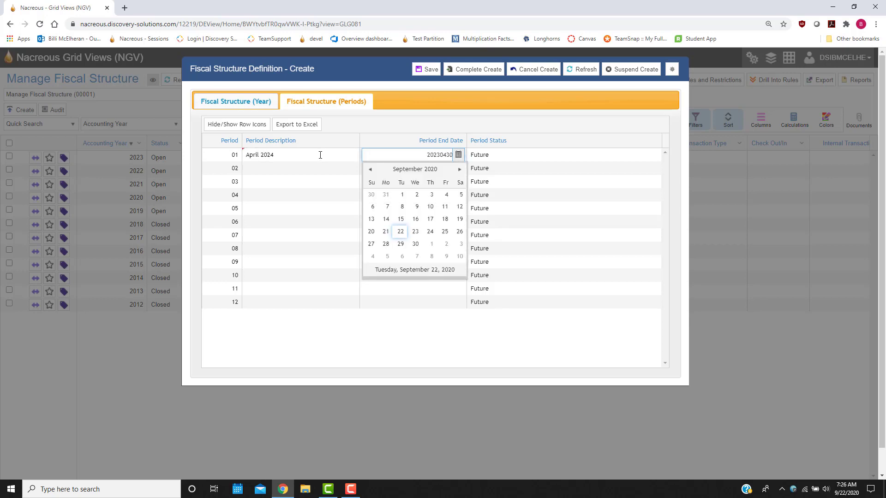
key(Tab)
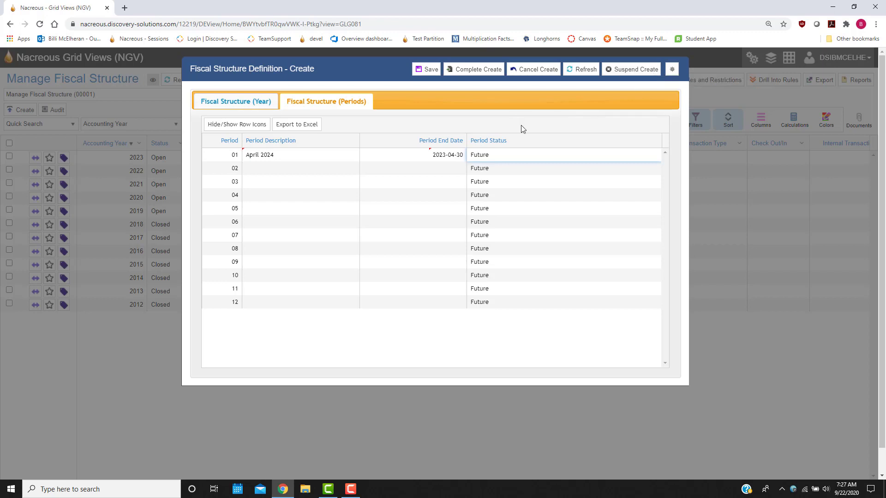
click(534, 70)
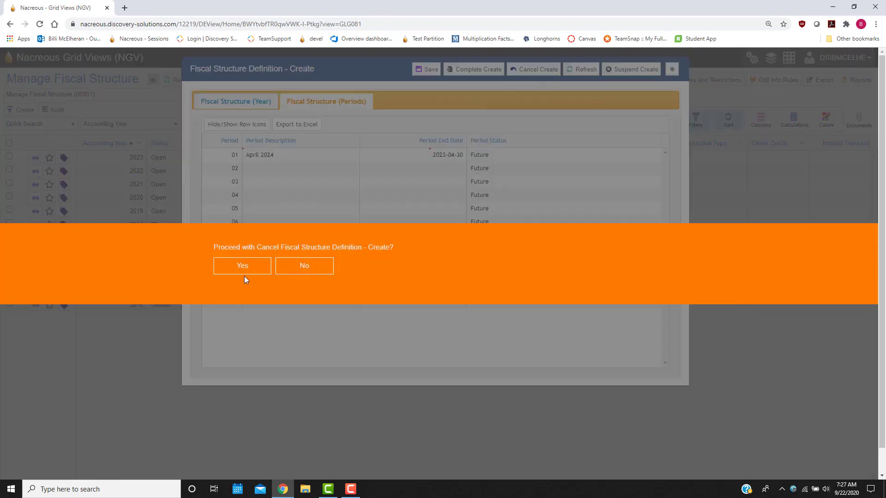
click(242, 266)
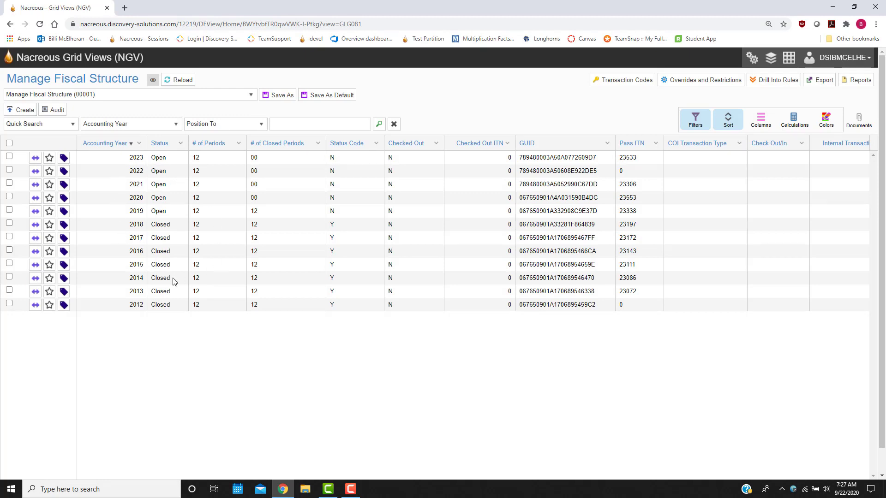
View the periods of the 2020 fiscal structure and close the view.
right_click(136, 198)
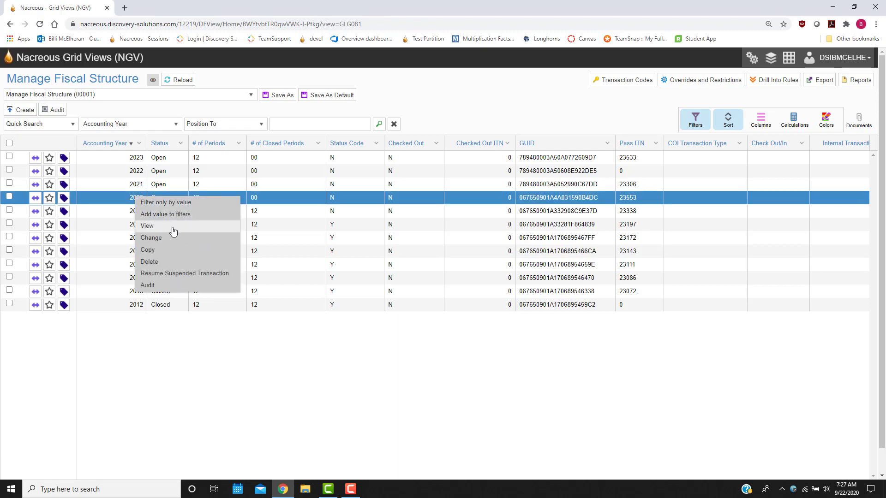
click(173, 229)
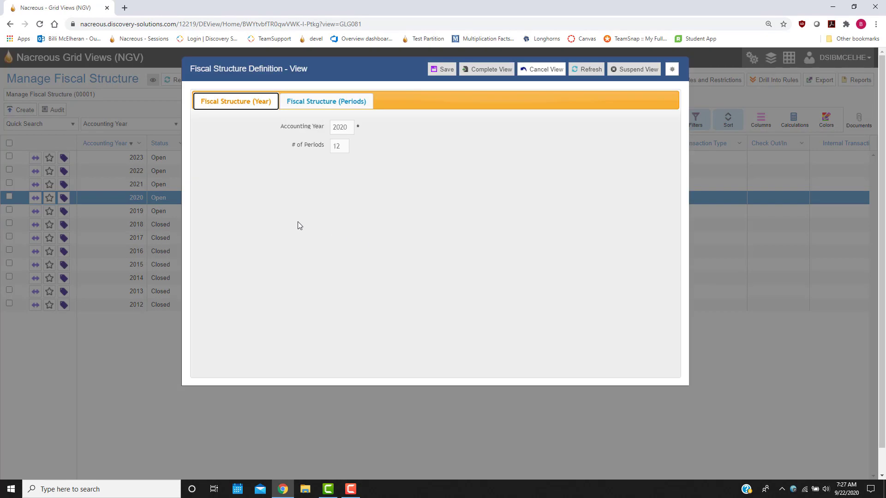
click(348, 103)
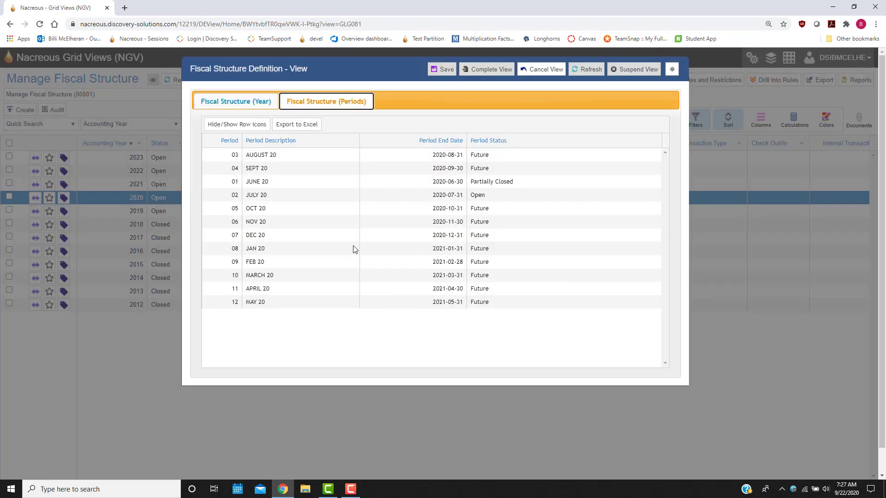
click(547, 75)
click(241, 270)
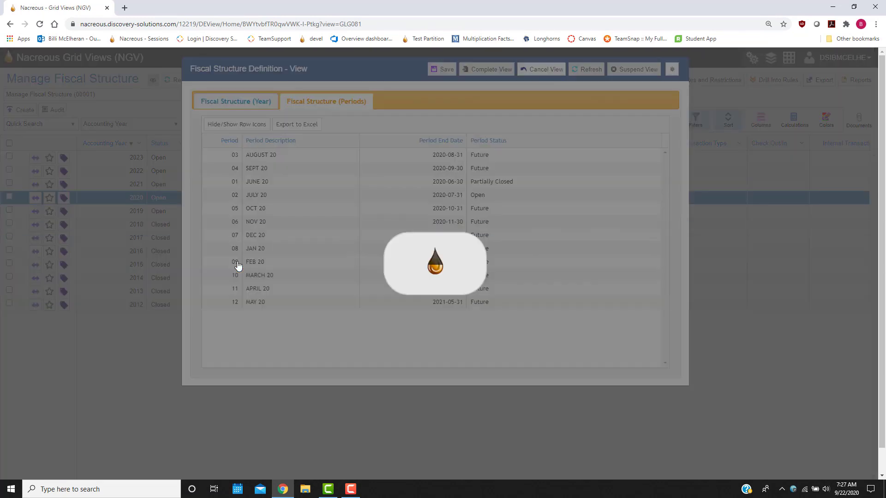
Open the 2020 fiscal structure for changes, open the end date of period 02 for editing, and cancel the change.
right_click(142, 197)
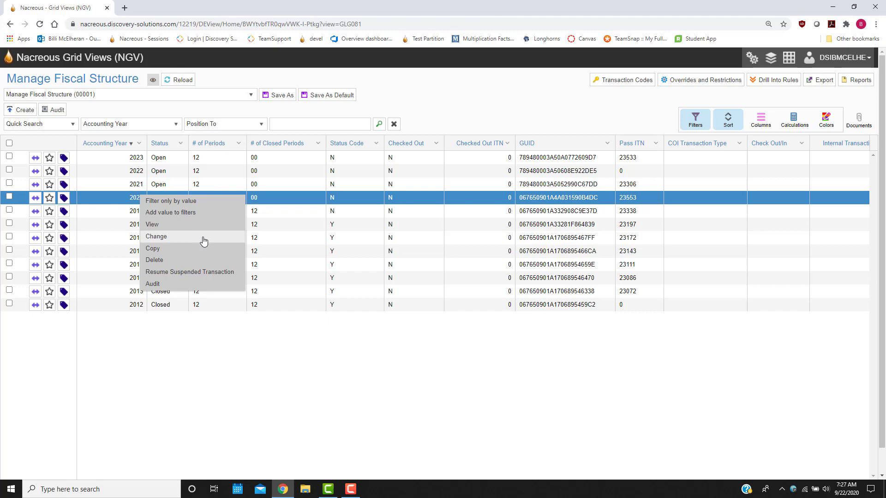
click(204, 237)
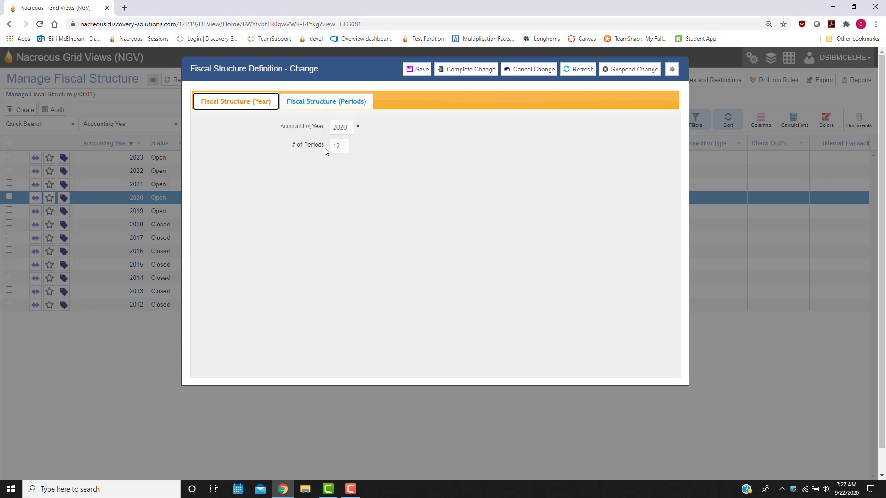
click(341, 103)
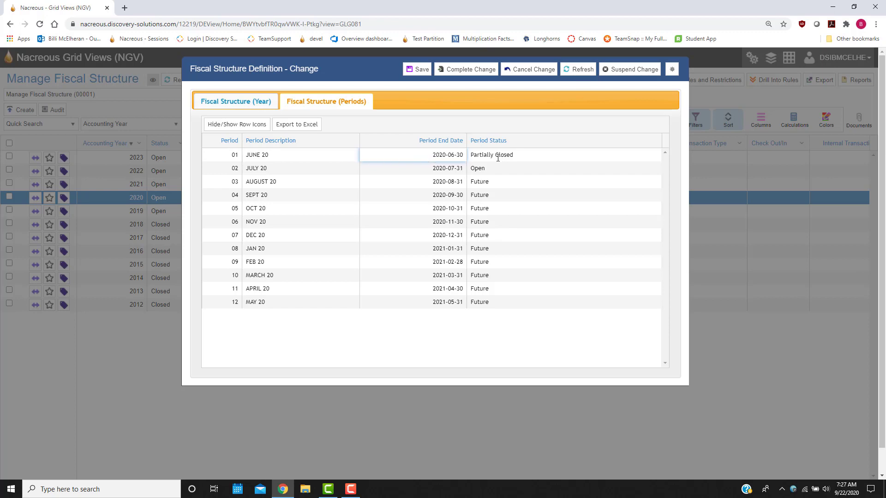
click(409, 170)
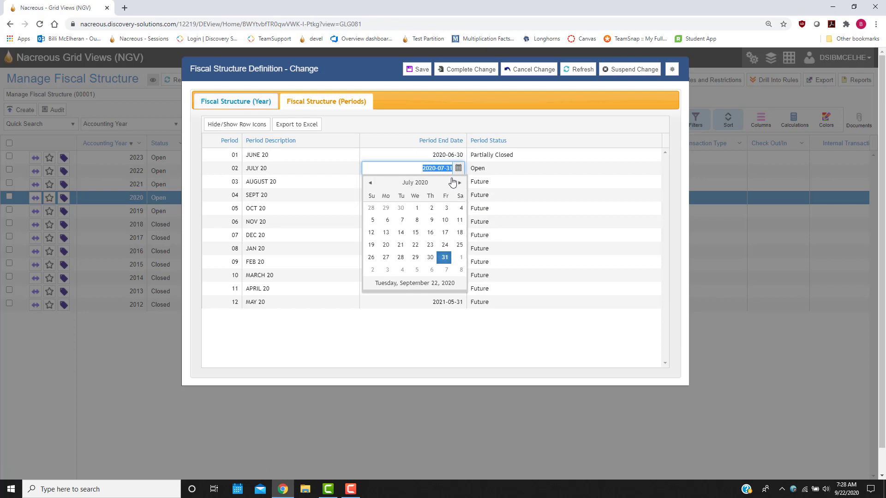
click(428, 128)
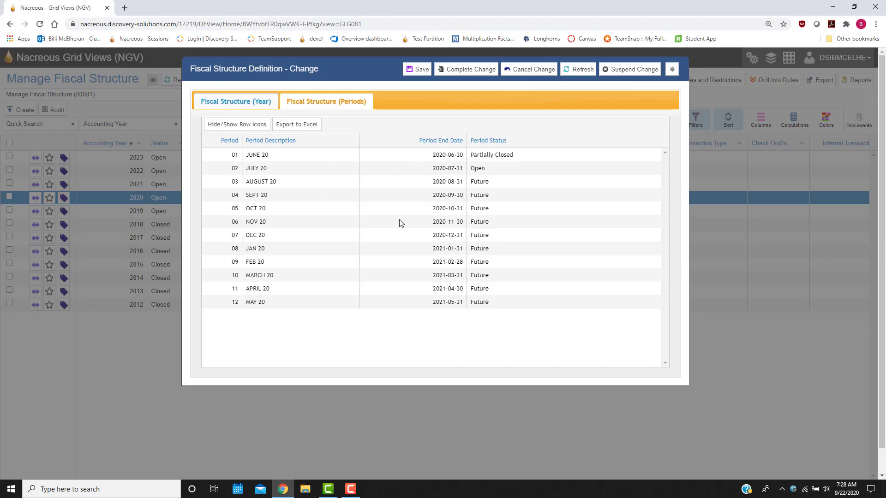
click(530, 70)
click(269, 267)
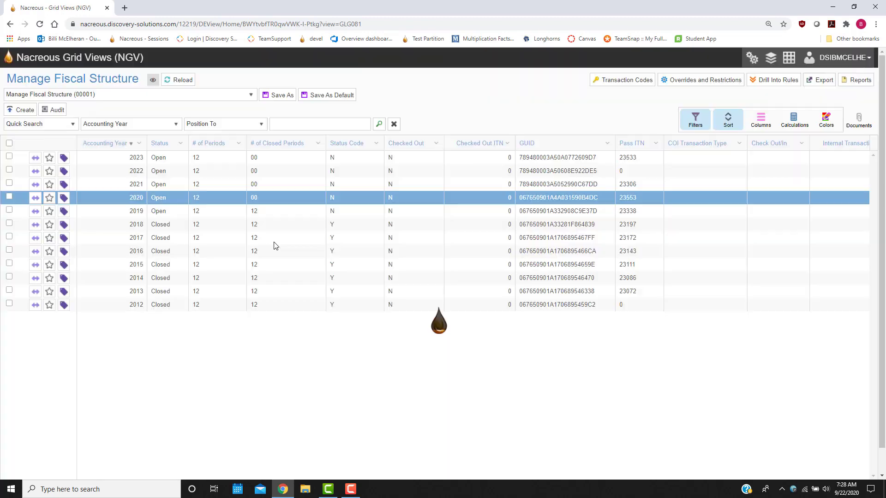
Start a copy of the 2020 fiscal structure, open the period 01 description for editing, and cancel the copy.
right_click(131, 199)
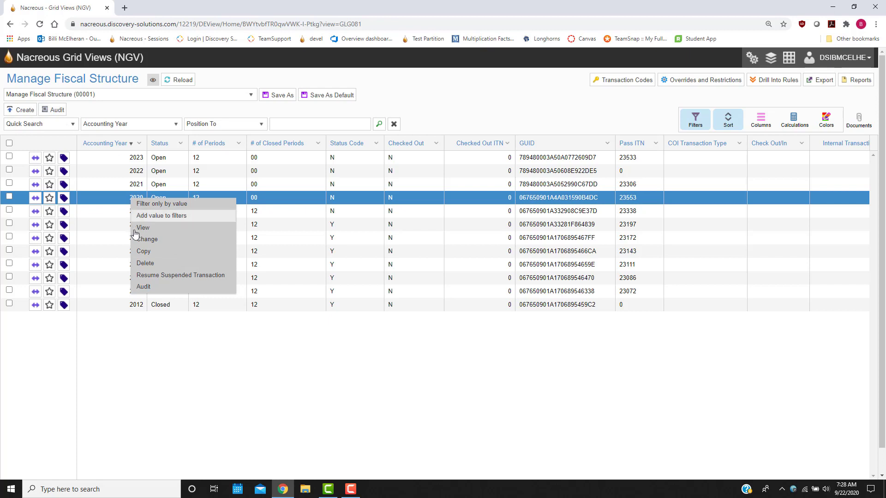
click(154, 253)
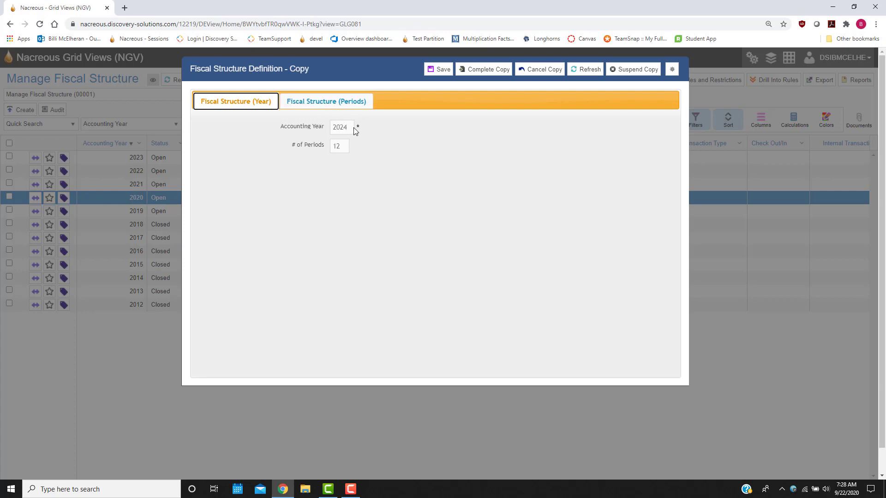
click(354, 103)
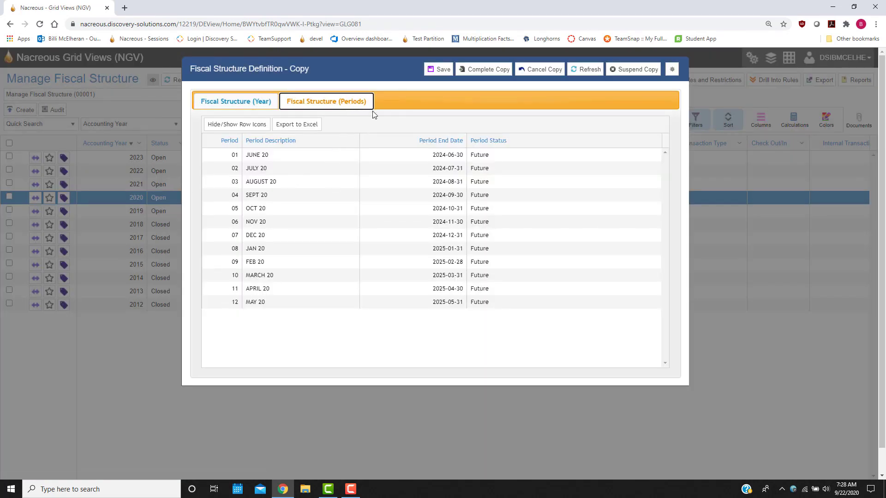
click(279, 156)
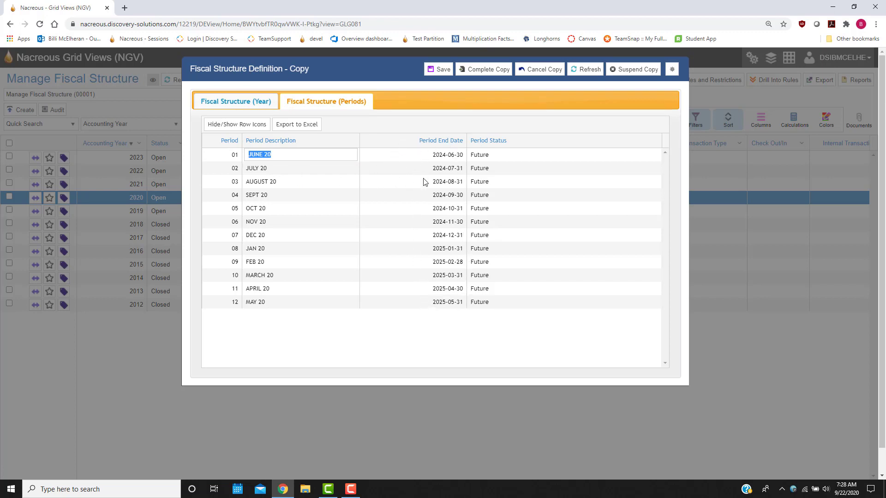
click(438, 101)
click(529, 75)
click(268, 266)
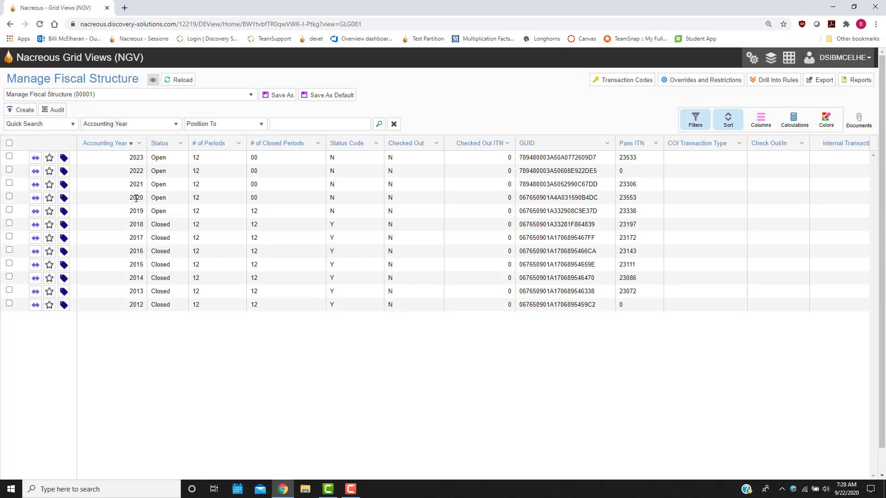
right_click(136, 198)
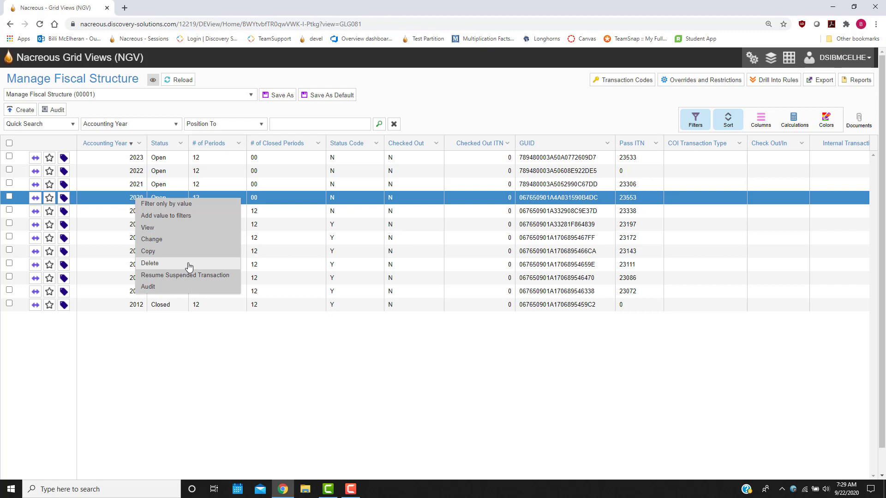
click(179, 174)
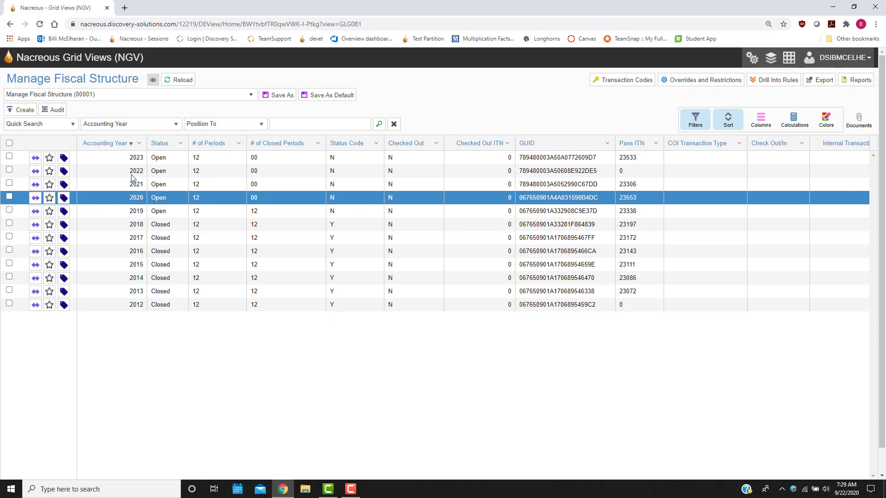
right_click(129, 174)
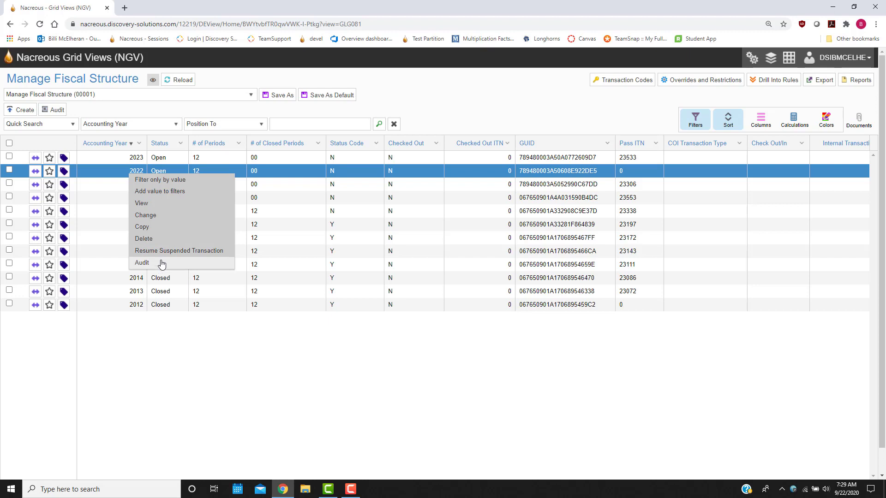
click(428, 96)
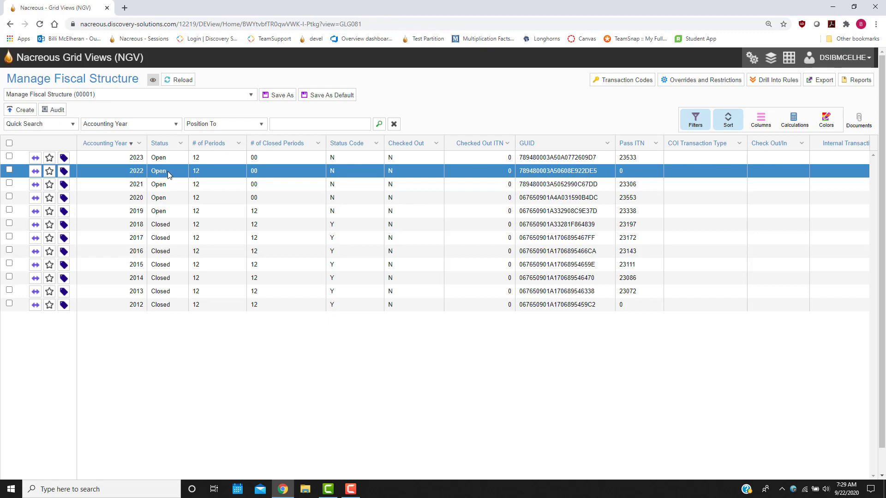
right_click(137, 176)
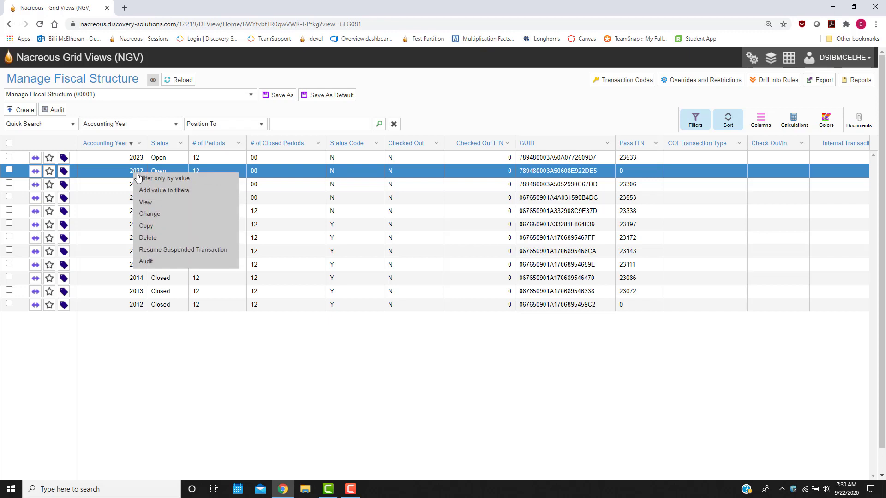
click(443, 107)
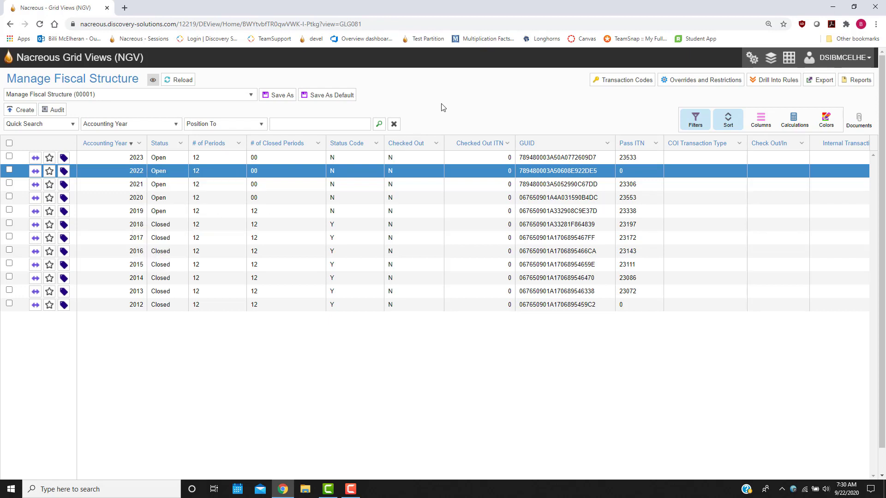